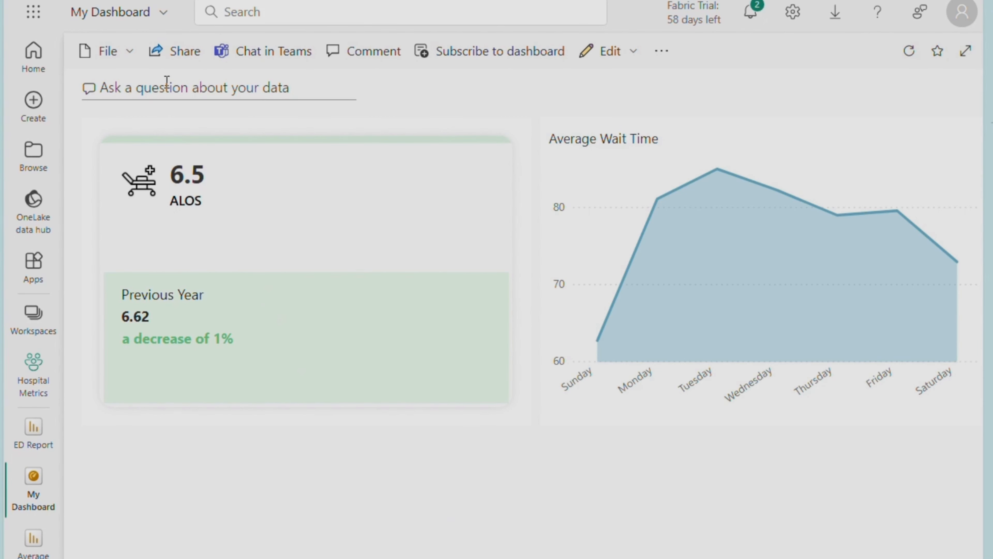
Step: Try the Dark and Custom options as the dashboard theme of My Dashboard
{"action": "left_click", "coordinate": [632, 65]}
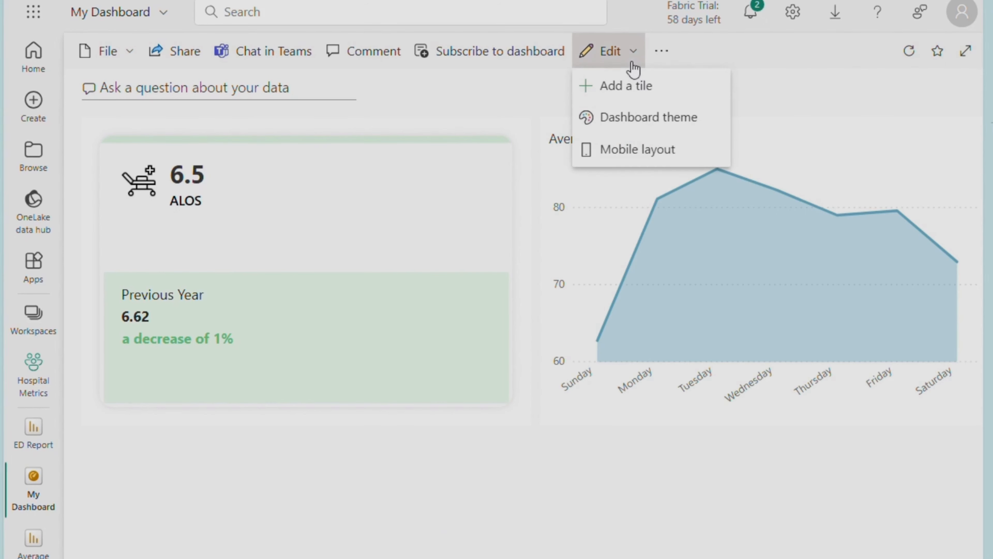
{"action": "left_click", "coordinate": [632, 129]}
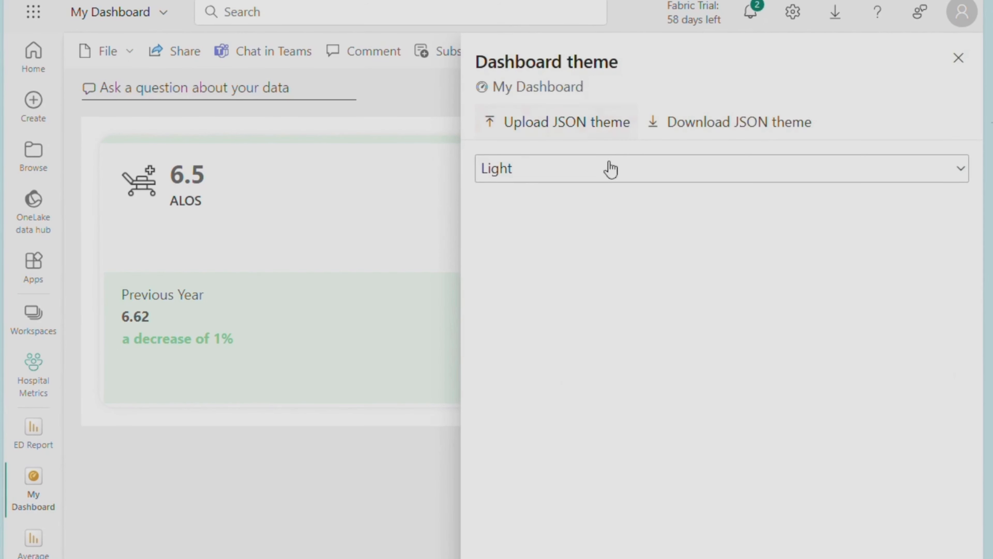
{"action": "left_click", "coordinate": [517, 178]}
{"action": "left_click", "coordinate": [538, 235]}
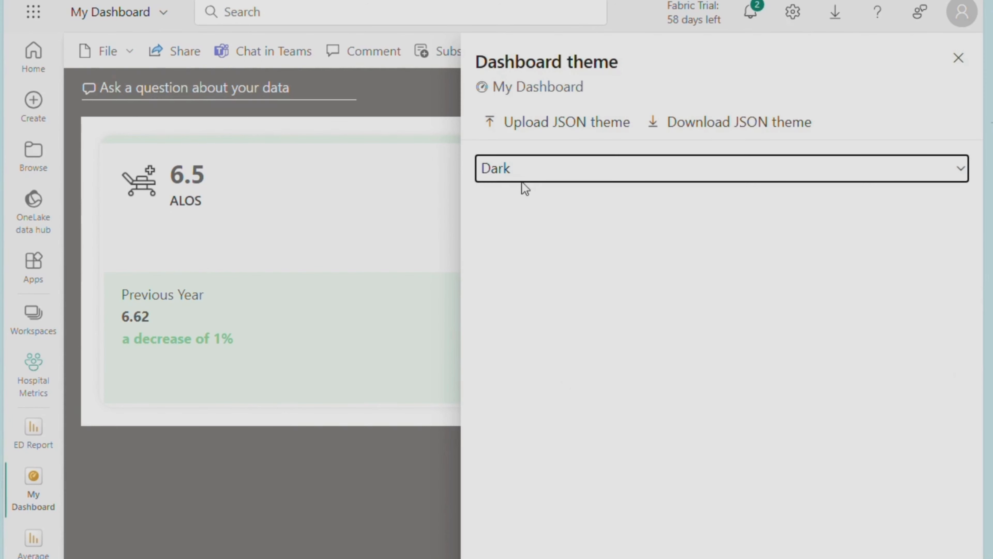
{"action": "left_click", "coordinate": [523, 176]}
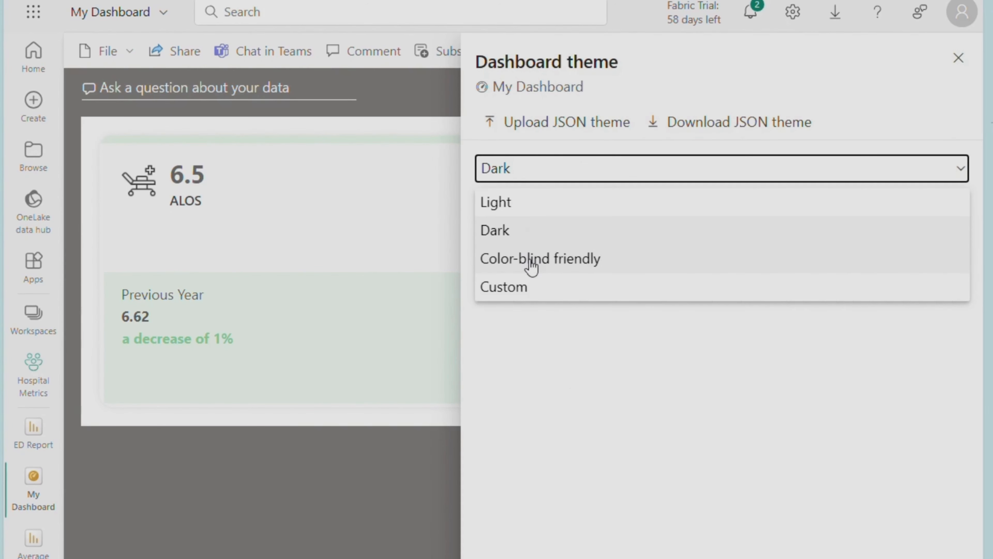
{"action": "left_click", "coordinate": [535, 288]}
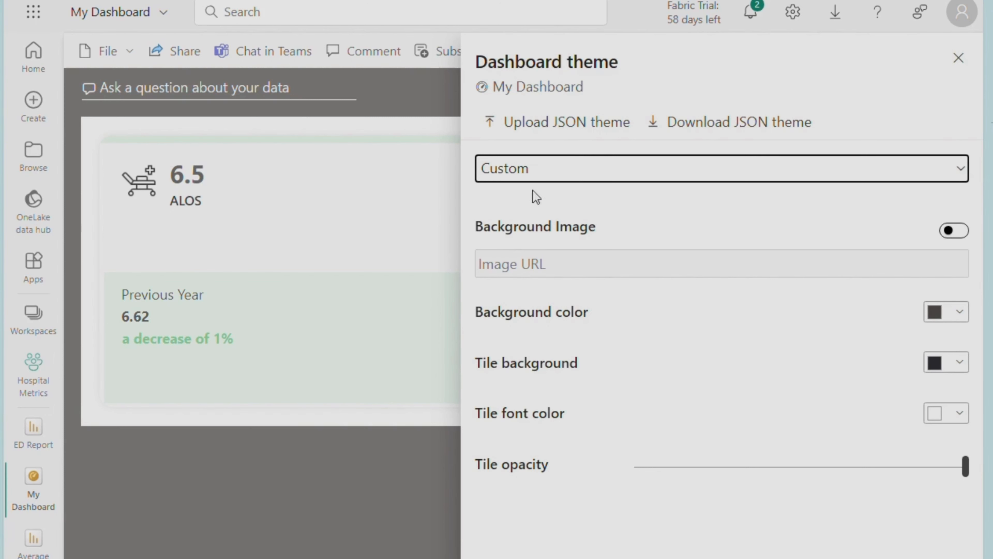
Step: Return the dashboard theme to Light and leave the theme settings
{"action": "left_click", "coordinate": [535, 174]}
{"action": "left_click", "coordinate": [528, 211]}
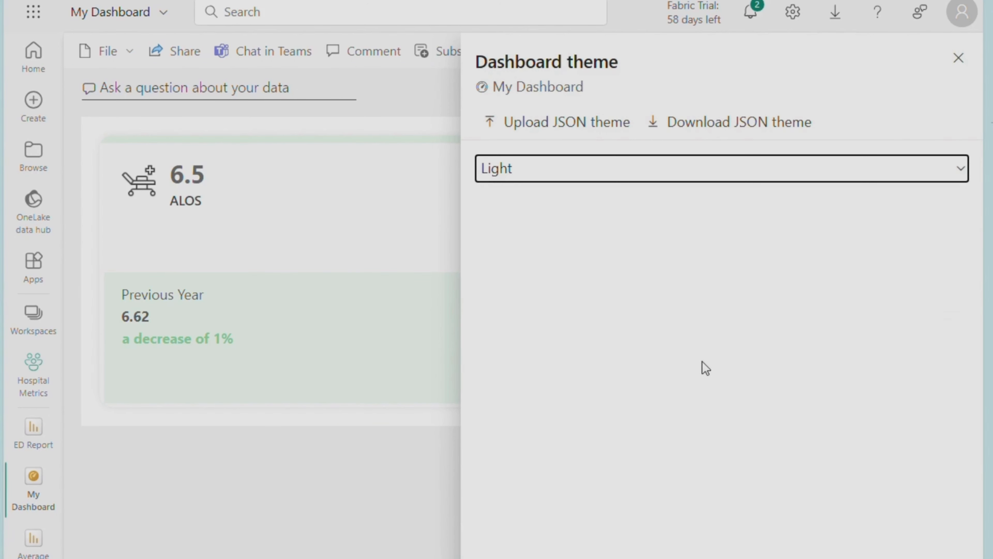
{"action": "left_click", "coordinate": [505, 557]}
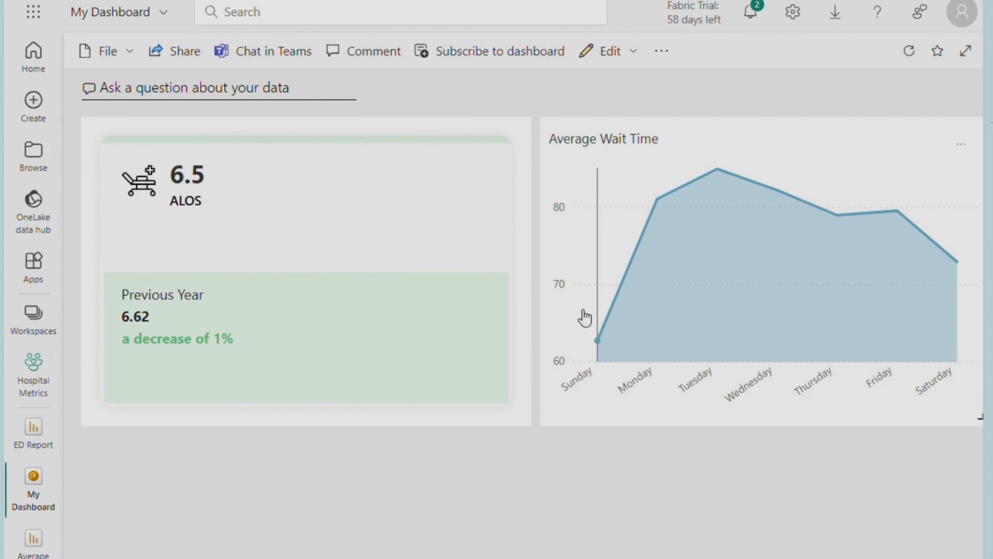
Step: Pin the Analytics page of the ED Report behind the Average Wait Time tile live to My Dashboard and open the dashboard
{"action": "left_click", "coordinate": [717, 182]}
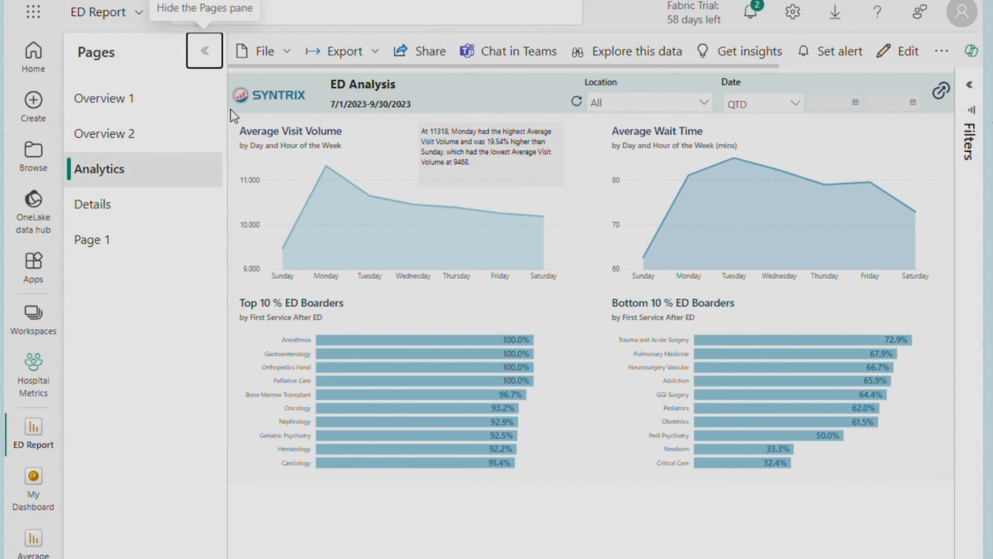
{"action": "left_click", "coordinate": [204, 50]}
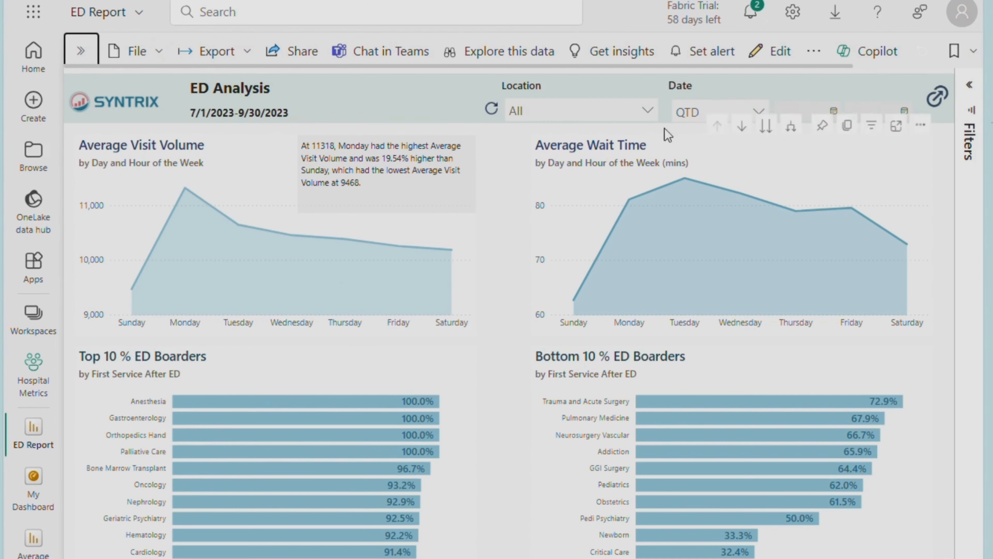
{"action": "left_click", "coordinate": [814, 52]}
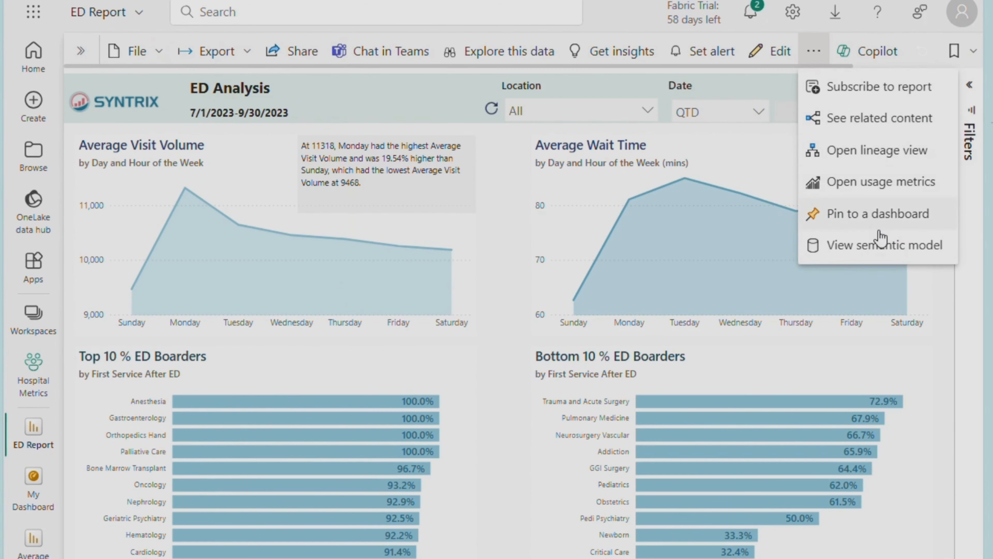
{"action": "left_click", "coordinate": [882, 215]}
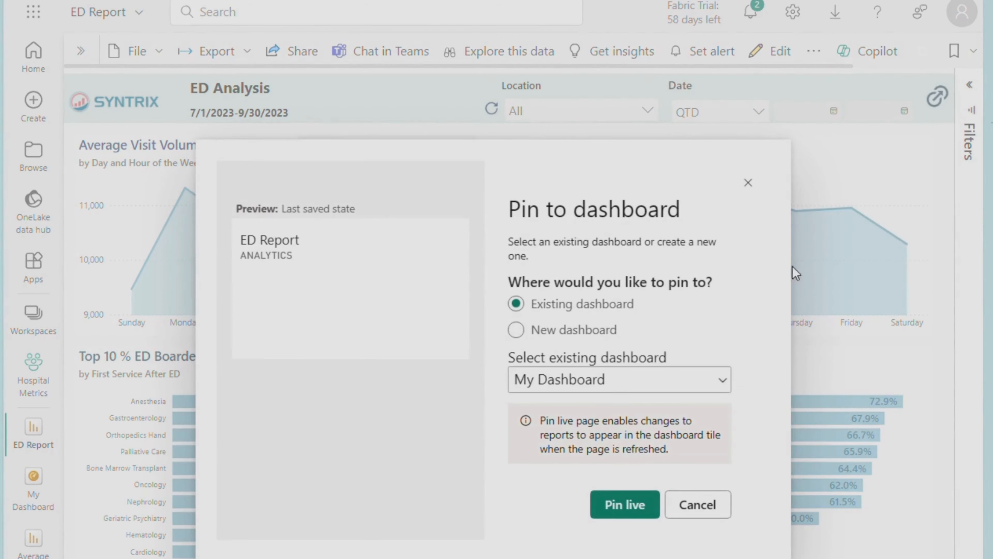
{"action": "left_click", "coordinate": [622, 508]}
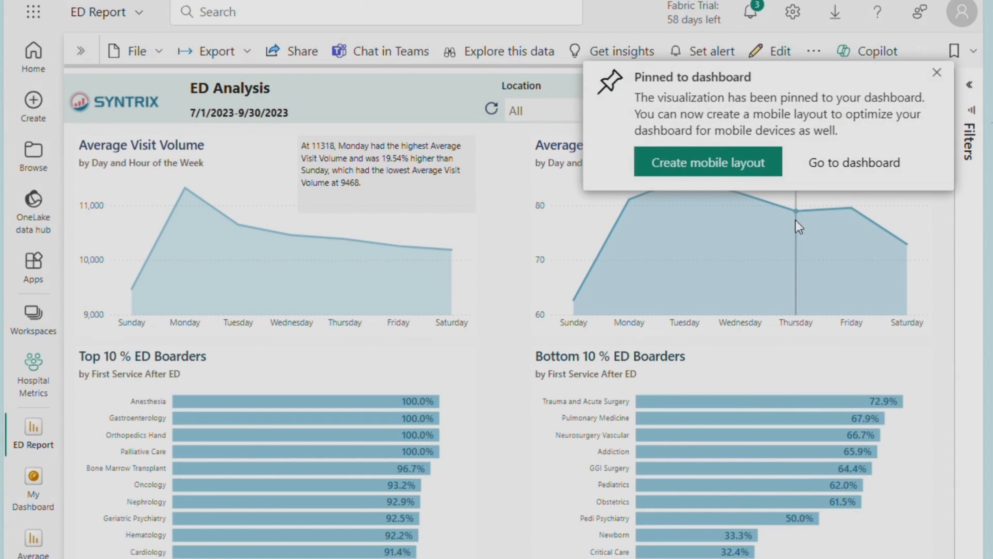
{"action": "left_click", "coordinate": [854, 163]}
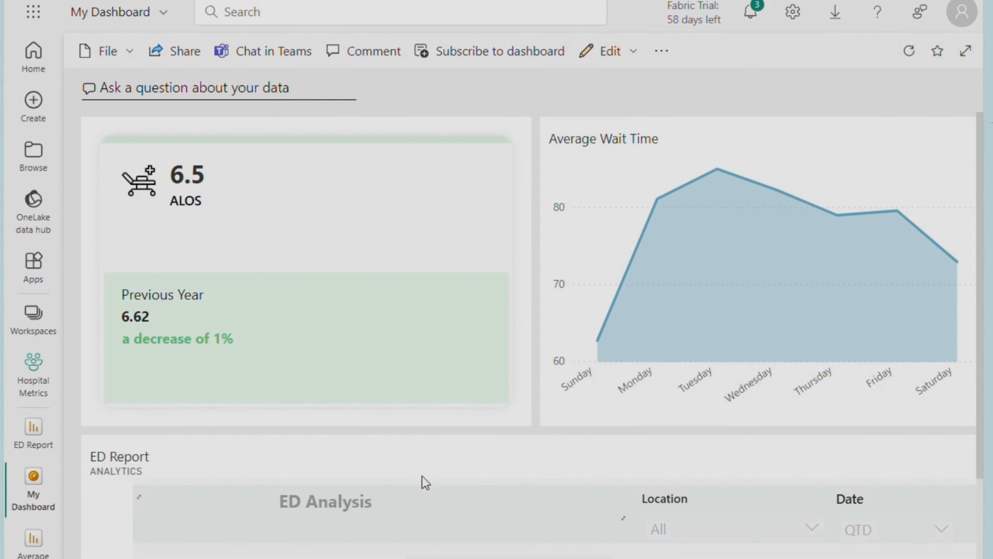
Step: Filter the pinned ED Analytics page by Monday in its Average Visit Volume chart and clear the selection
{"action": "scroll", "coordinate": [437, 442], "scroll_direction": "down", "scroll_amount": 8}
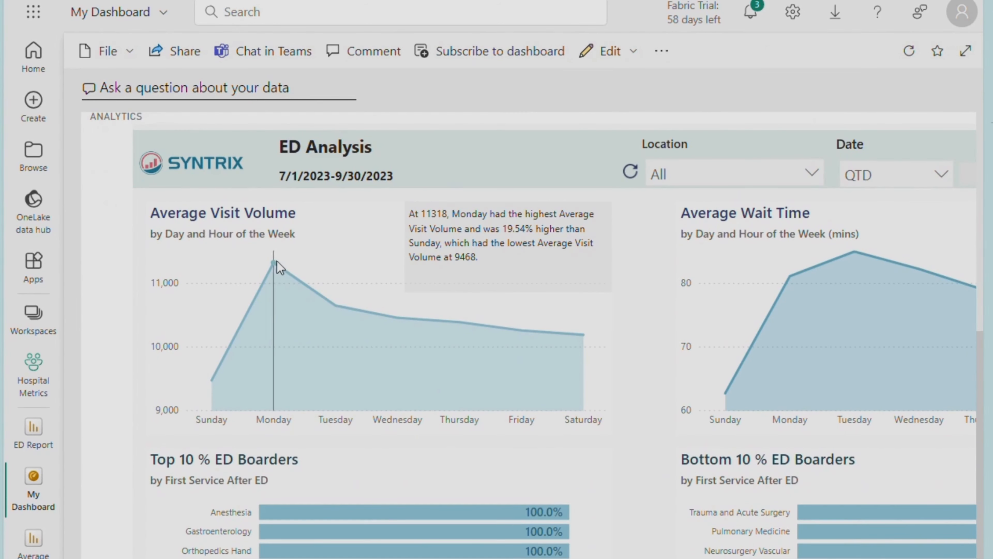
{"action": "left_click", "coordinate": [276, 274]}
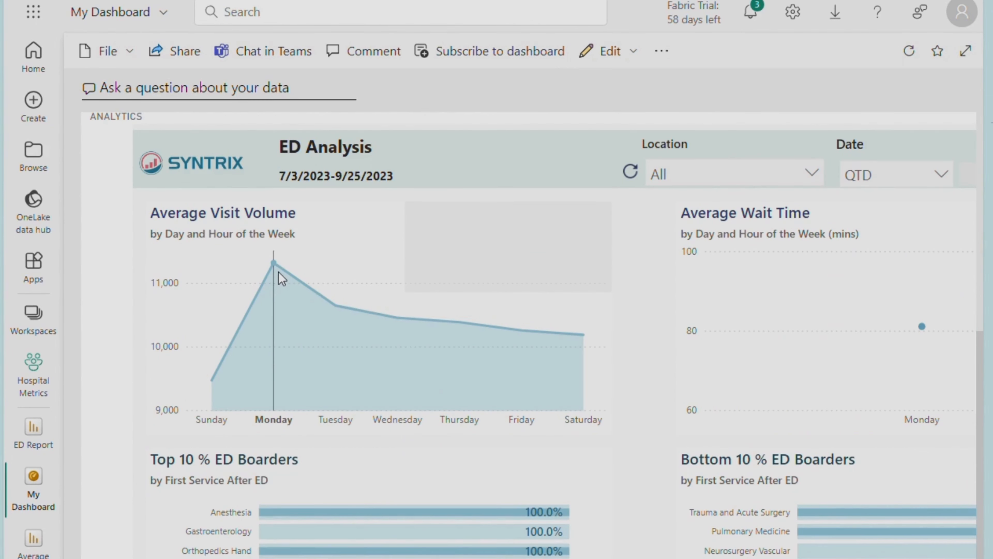
{"action": "mouse_move", "coordinate": [278, 273]}
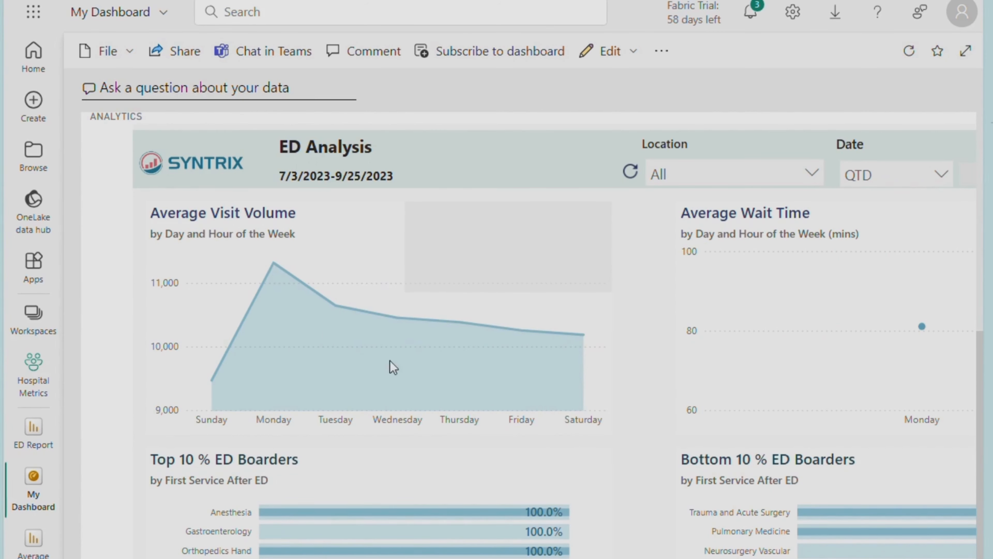
{"action": "left_click", "coordinate": [366, 539]}
{"action": "left_click", "coordinate": [366, 539]}
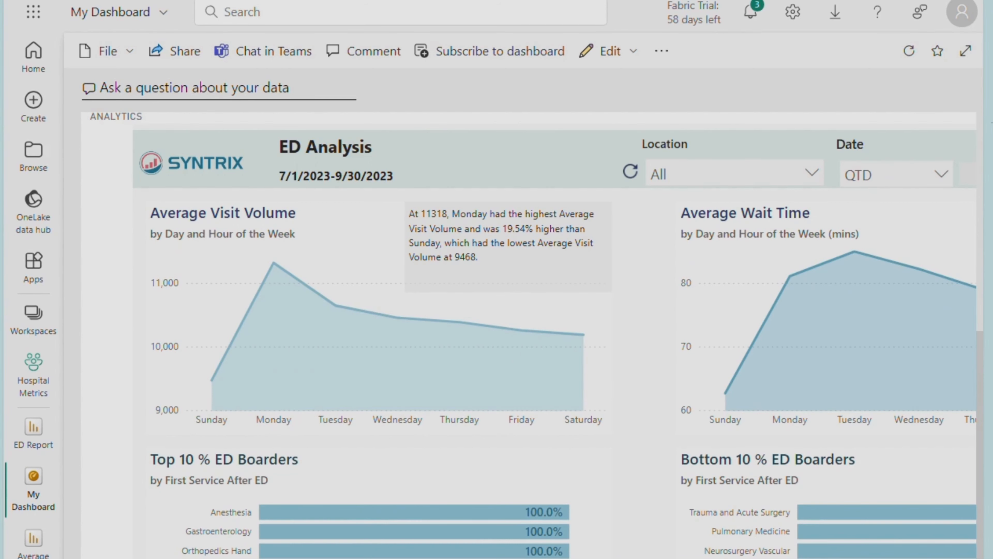
{"action": "mouse_move", "coordinate": [470, 558]}
{"action": "left_mouse_down"}
{"action": "mouse_move", "coordinate": [542, 558]}
{"action": "mouse_move", "coordinate": [475, 558]}
{"action": "left_mouse_up"}
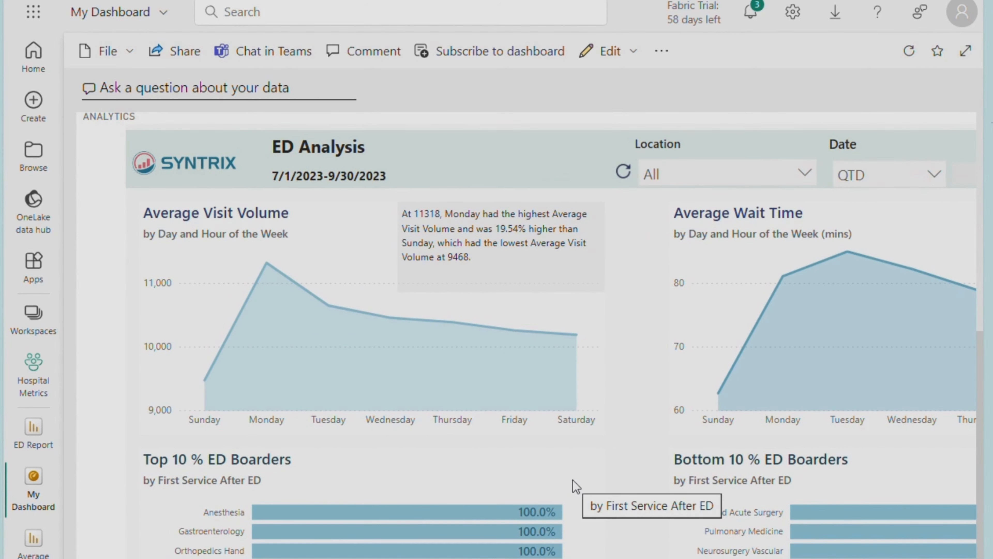
{"action": "scroll", "coordinate": [574, 485], "scroll_direction": "up", "scroll_amount": 5}
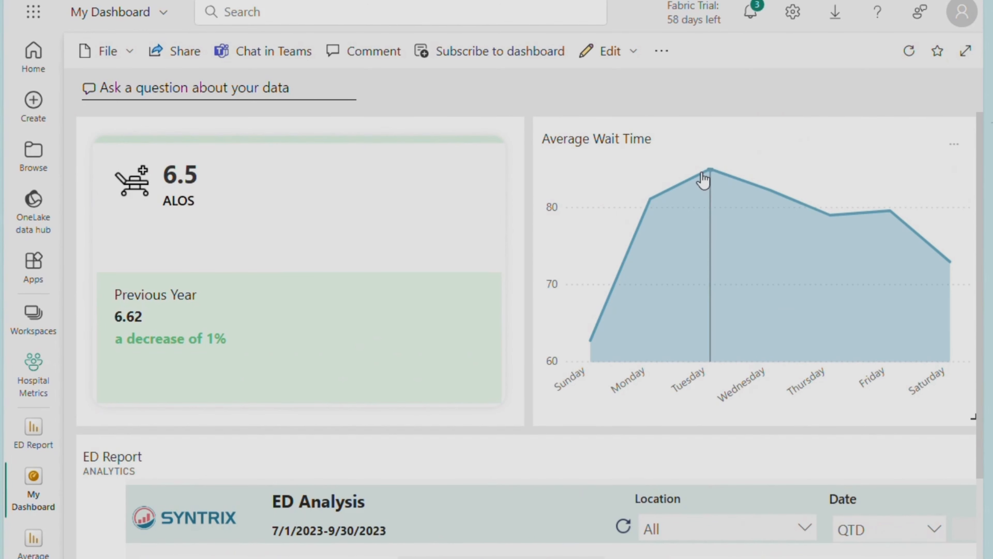
{"action": "left_click", "coordinate": [712, 177]}
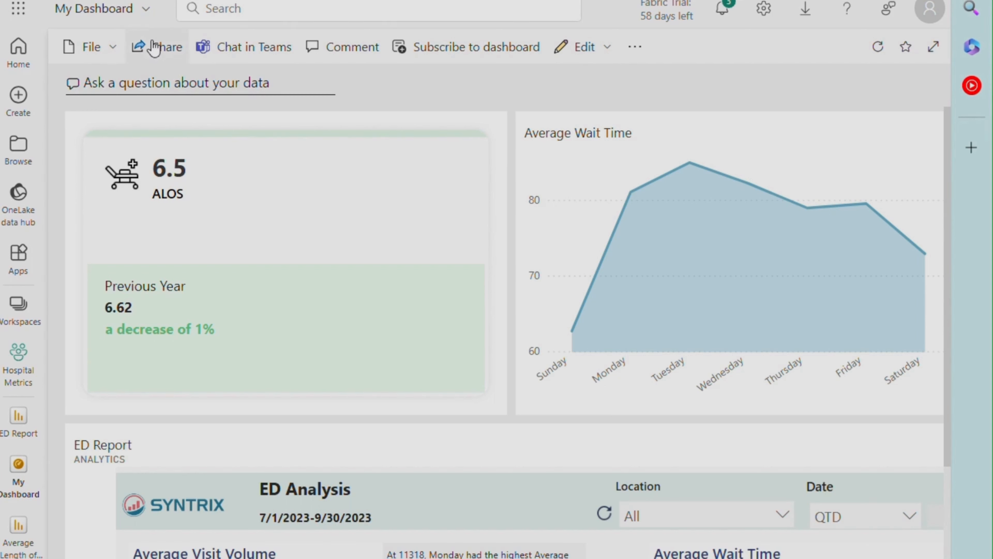
Step: Select Monday in the pinned Average Visit Volume chart and post the comment "test" on My Dashboard
{"action": "left_click", "coordinate": [340, 56]}
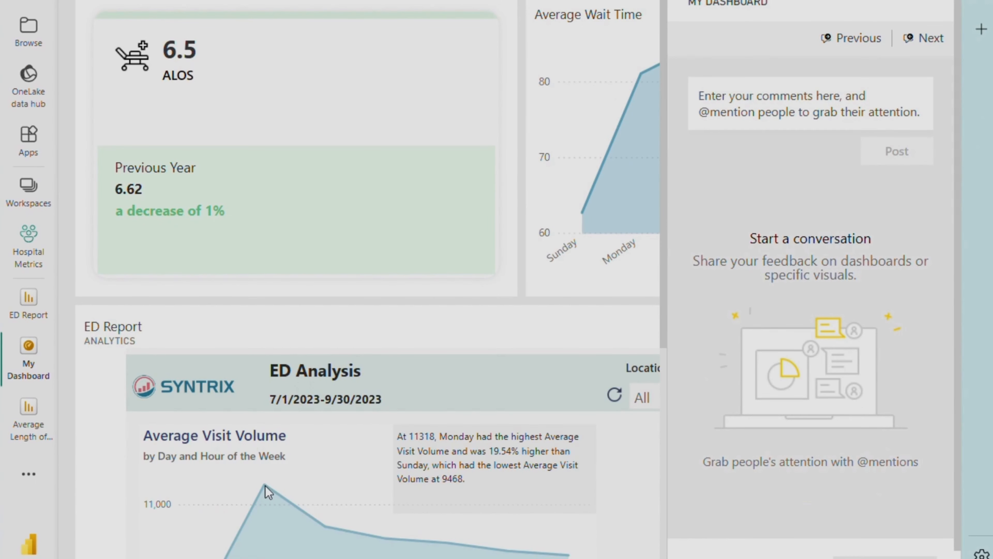
{"action": "left_click", "coordinate": [743, 117]}
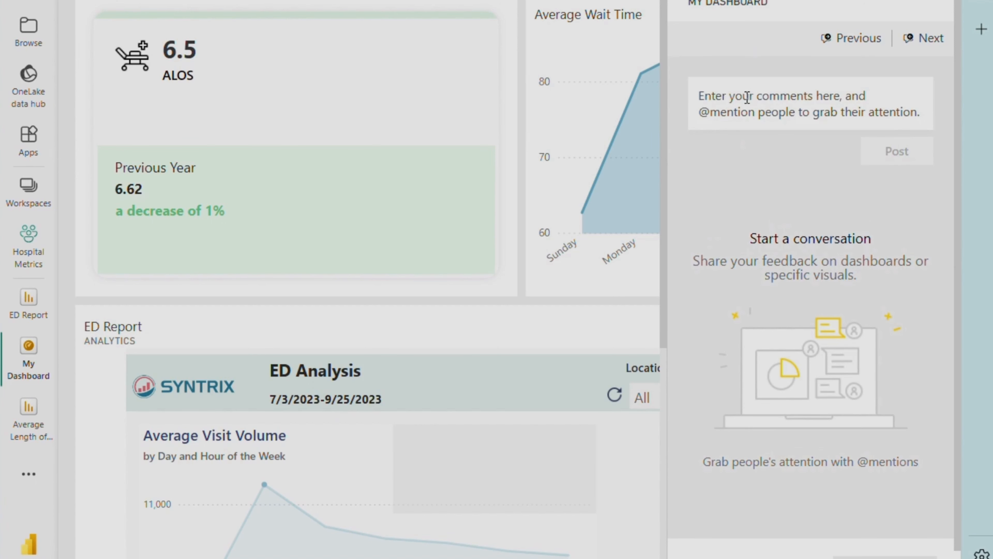
{"action": "left_click", "coordinate": [745, 89]}
{"action": "type", "text": "test"}
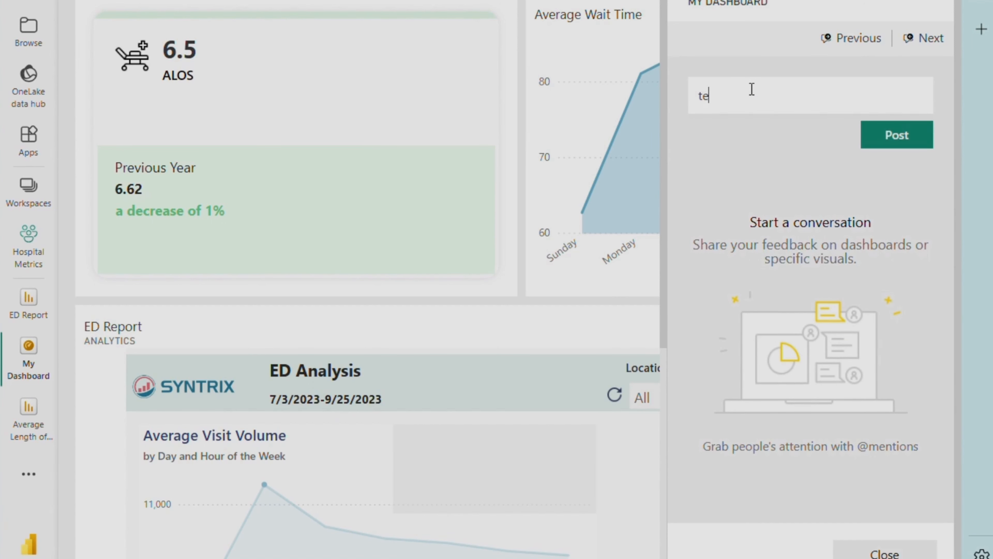
{"action": "left_click", "coordinate": [895, 152]}
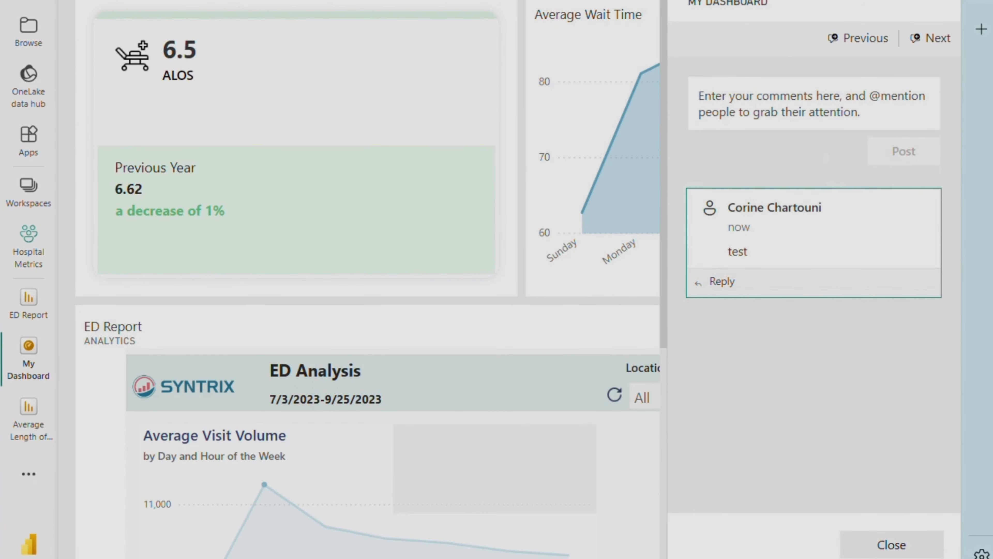
{"action": "left_click", "coordinate": [594, 80]}
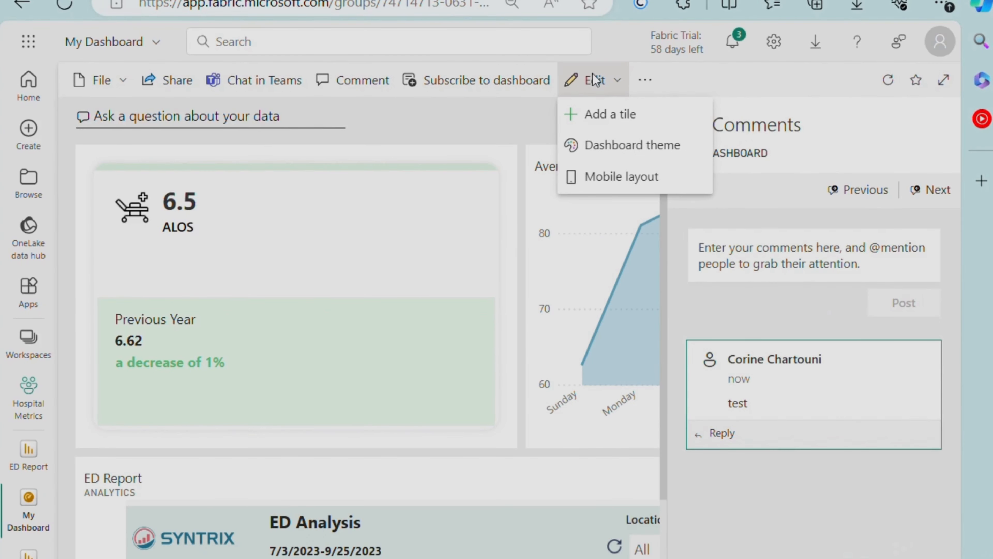
{"action": "left_click", "coordinate": [645, 81]}
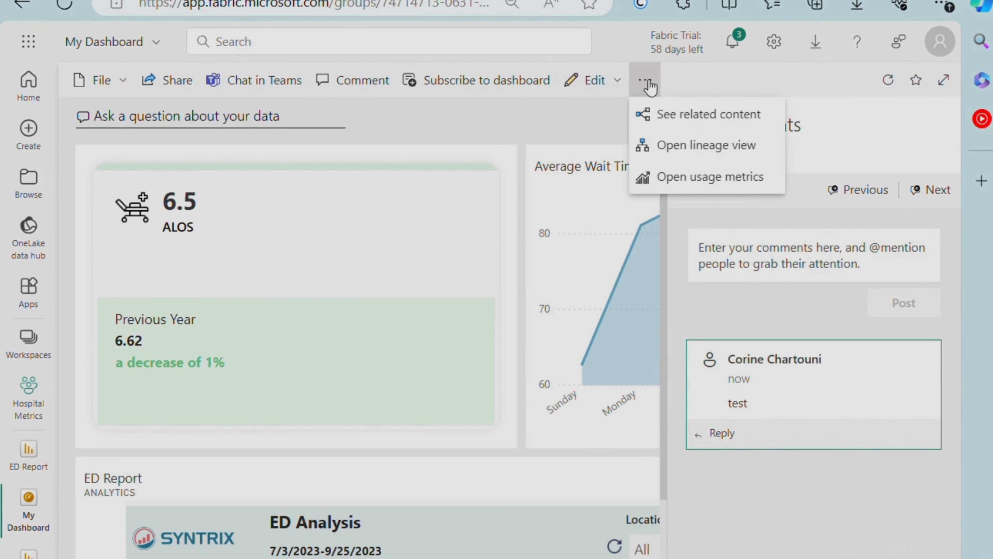
{"action": "left_click", "coordinate": [686, 87]}
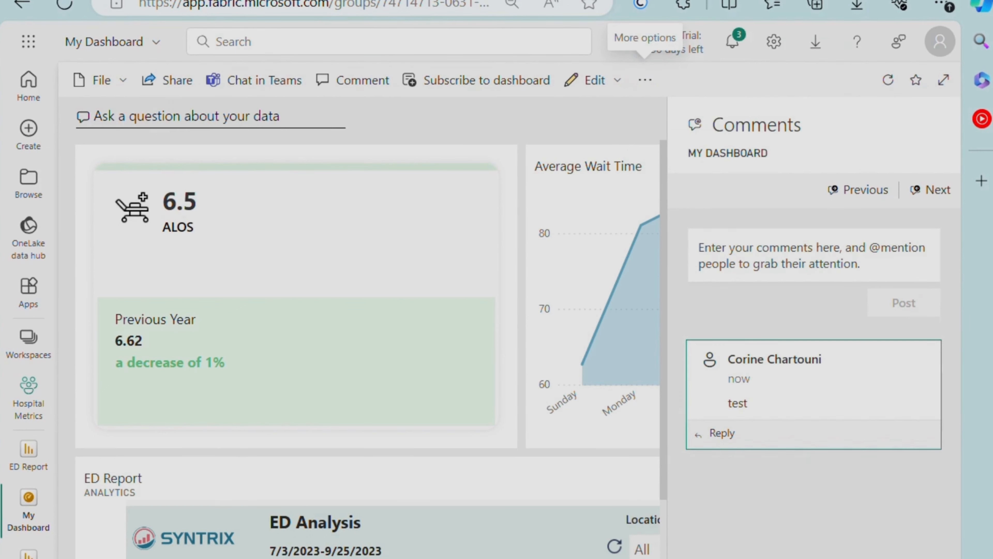